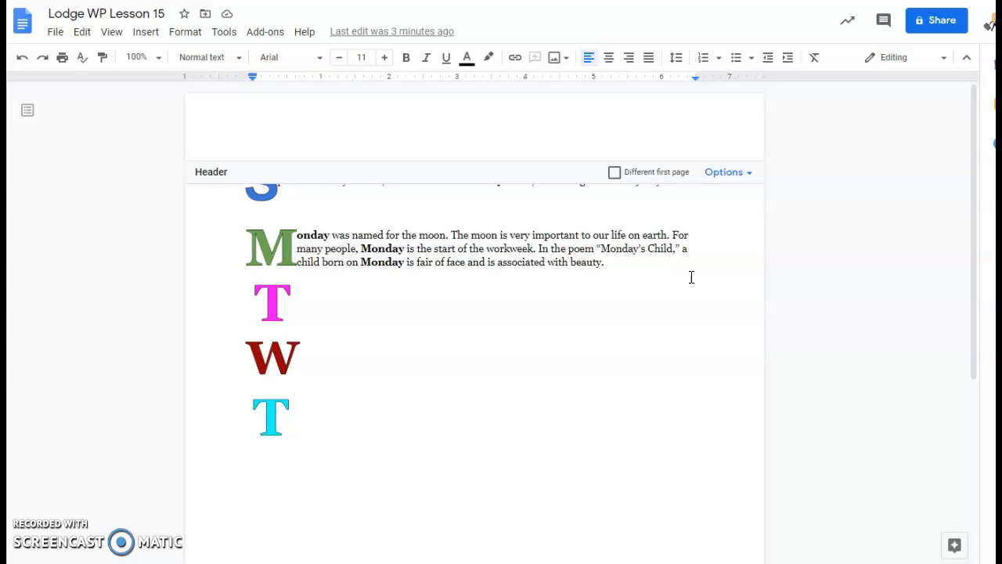
Step: Insert a new drawing in the page header with the word art text "DAYS OF THE WEEK ORIGIN"
left_click(137, 35)
mouse_move(167, 102)
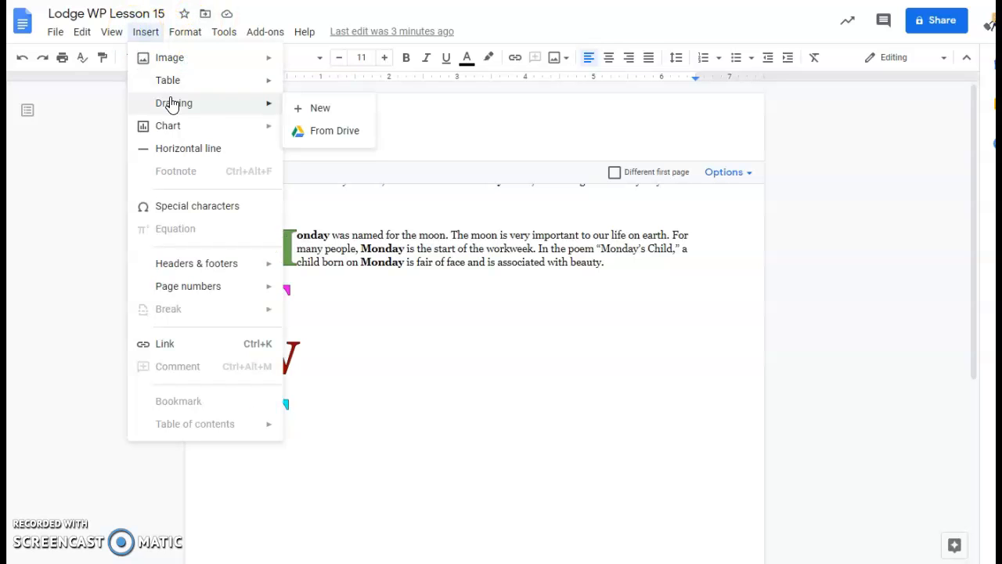
left_click(322, 110)
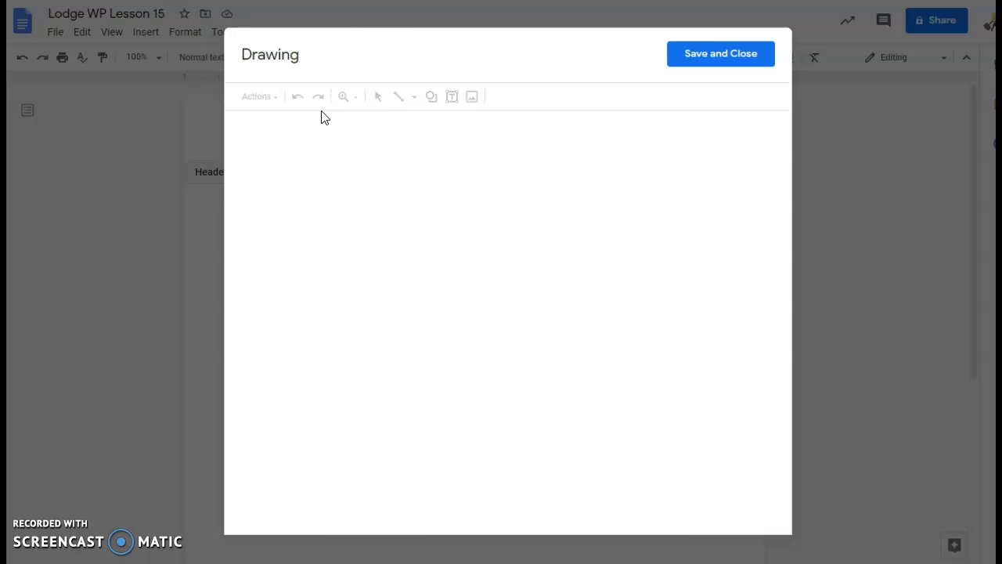
left_click(260, 97)
left_click(271, 196)
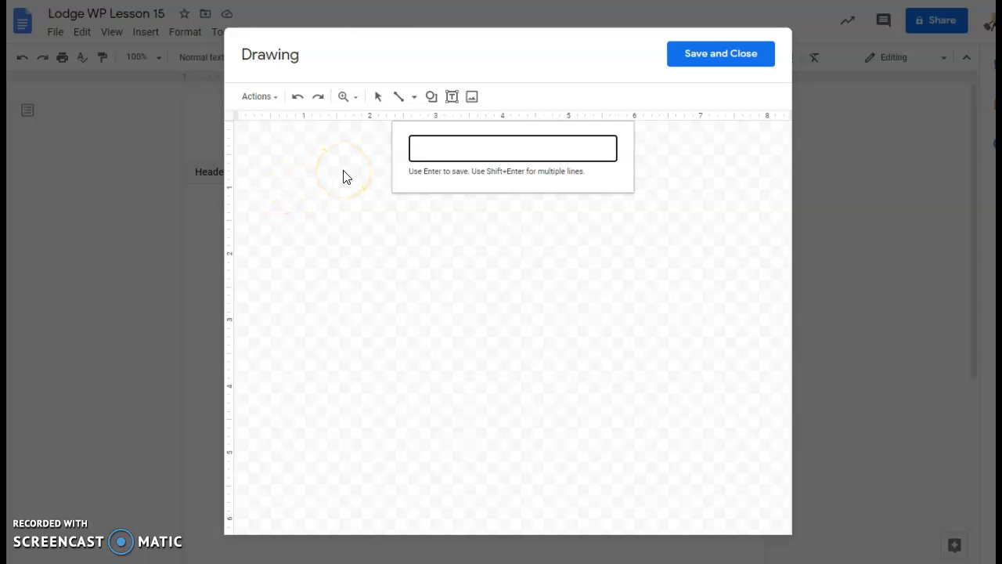
type("Day")
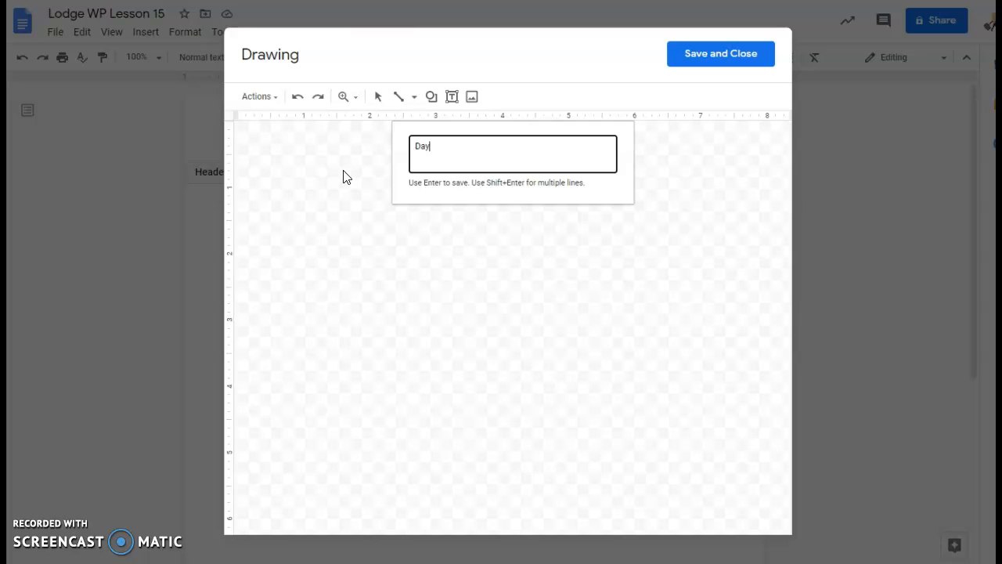
type("s")
key("BackSpace")
key("BackSpace")
key("BackSpace")
key("BackSpace")
type("DAYS OF THE WEEK ORIGIN")
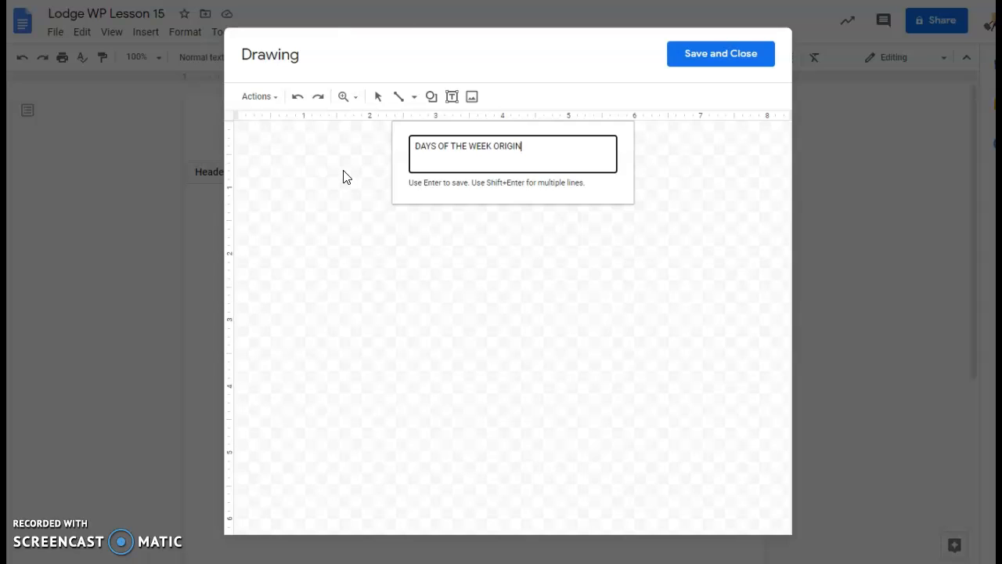
key("Return")
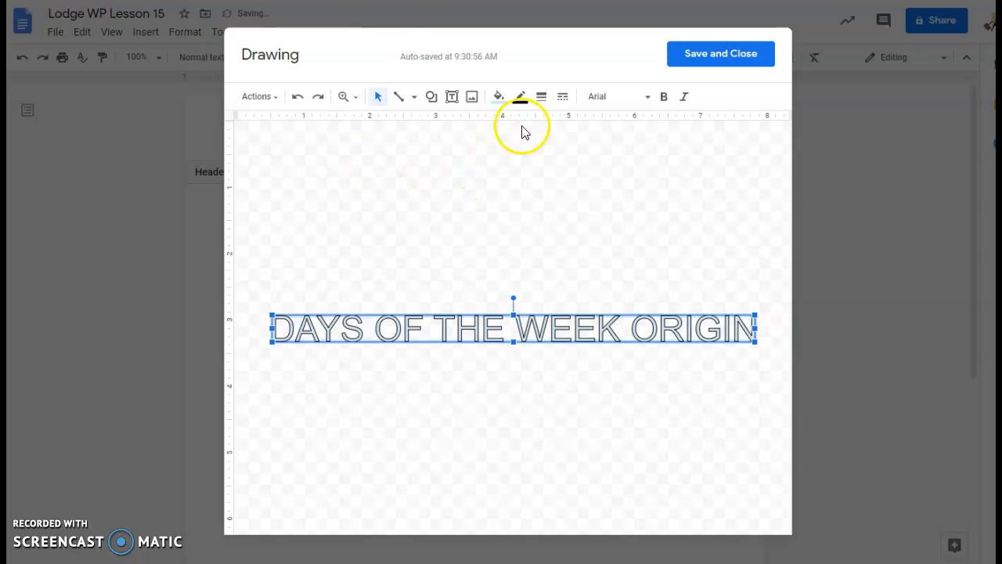
Step: Format the title word art in bold Georgia
left_click(624, 96)
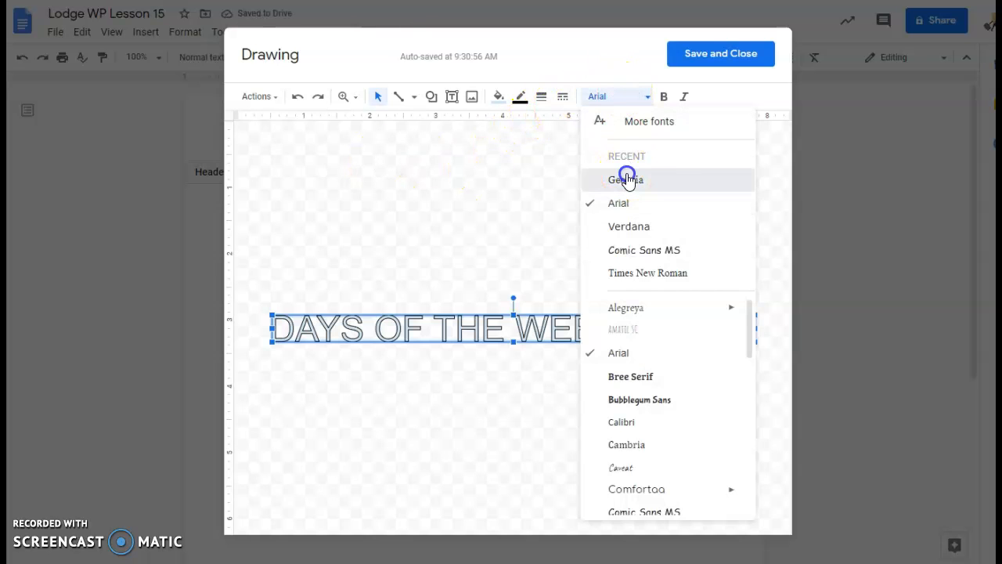
left_click(627, 179)
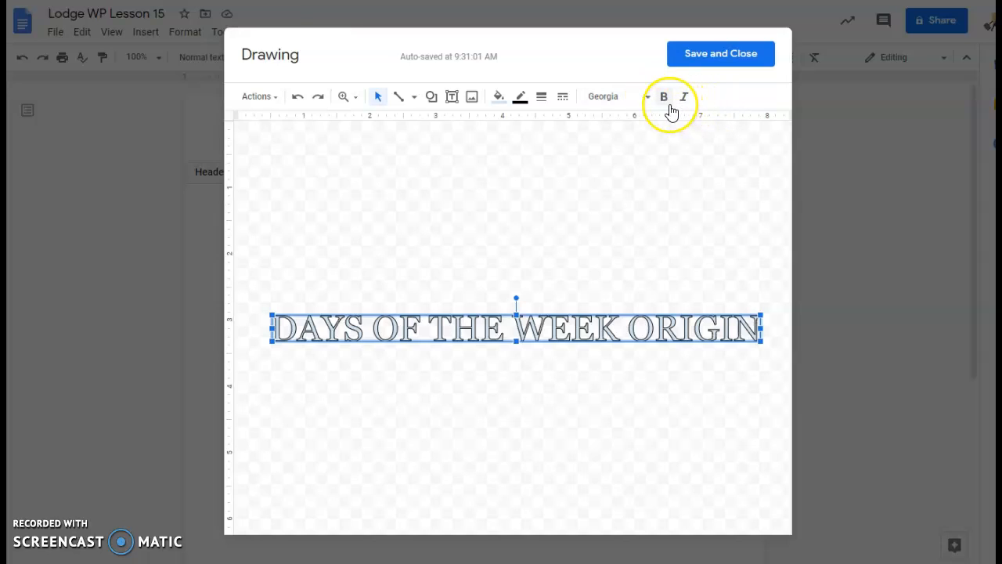
left_click(664, 97)
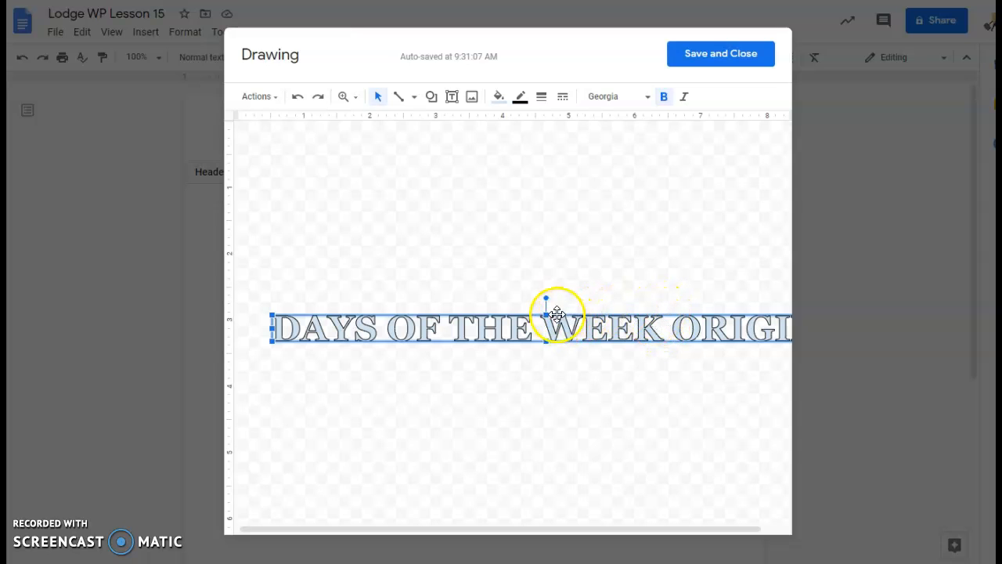
Step: Move and shrink the title word art so it fits within the drawing canvas
left_click_drag(523, 318, 492, 310)
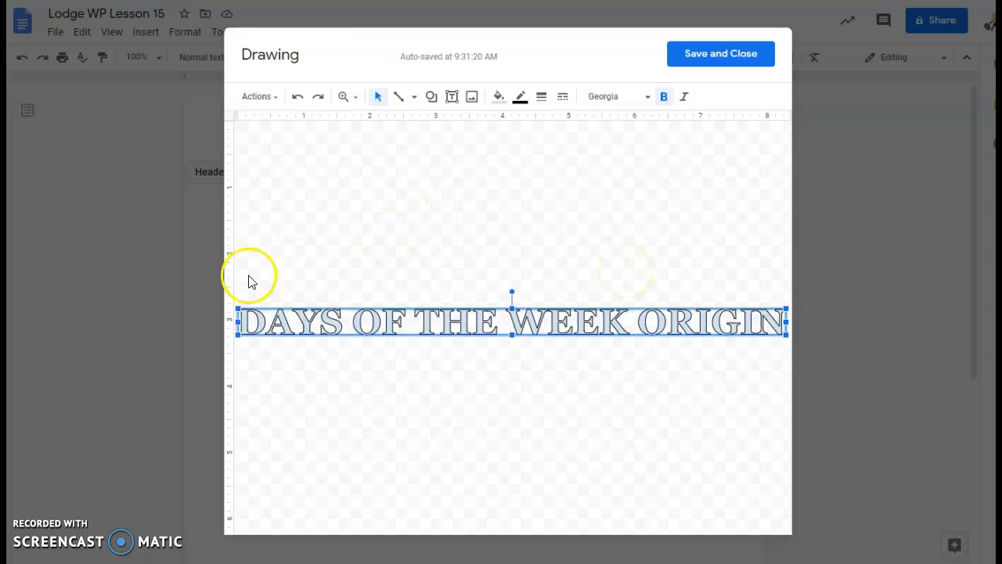
left_click_drag(235, 306, 254, 314)
mouse_move(360, 311)
left_mouse_down()
mouse_move(369, 325)
mouse_move(363, 318)
left_mouse_up()
Step: Change the word art text to "DAYS OF THE WEEK ORIGINS" and reposition it within the canvas
left_click(765, 326)
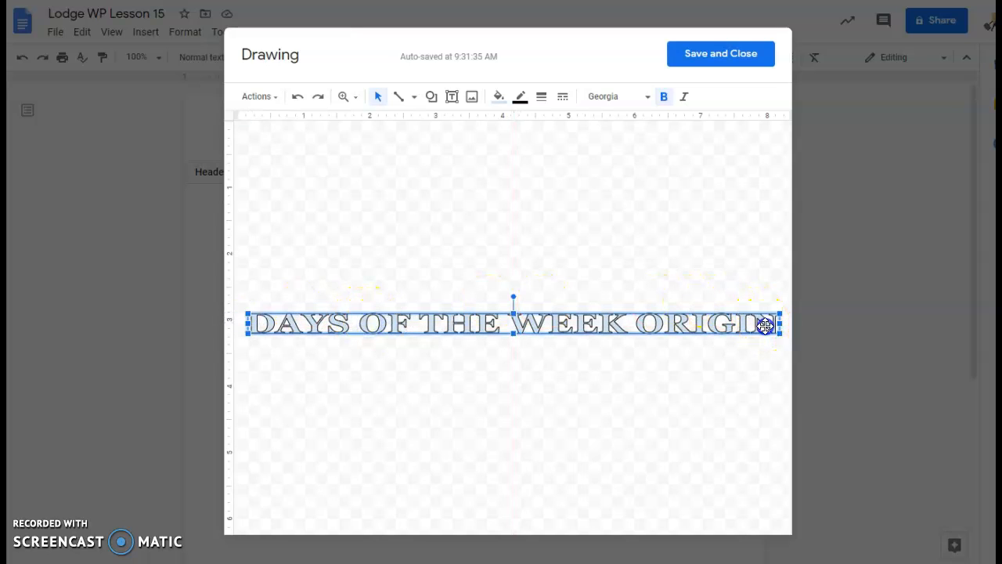
left_click(766, 326)
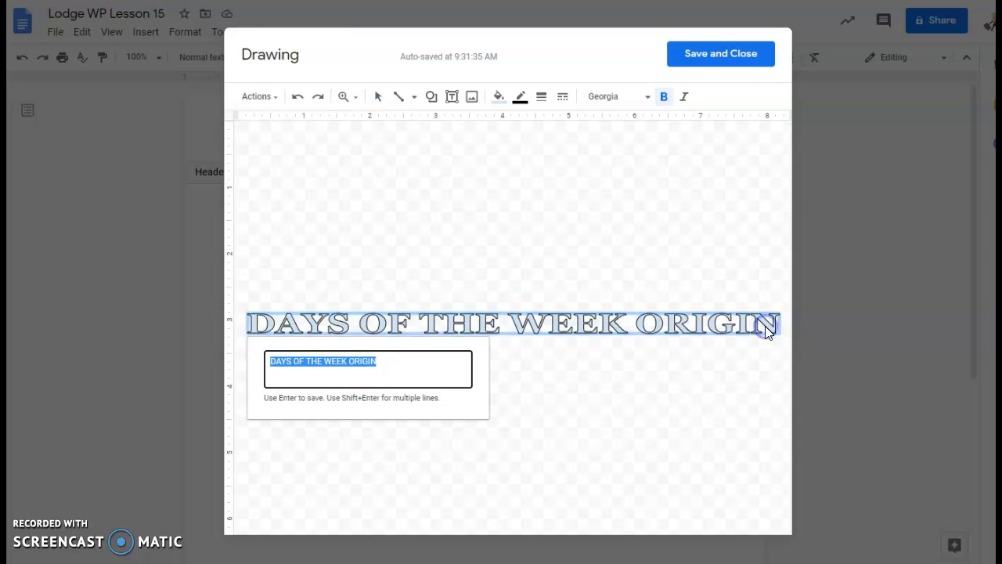
left_click(384, 359)
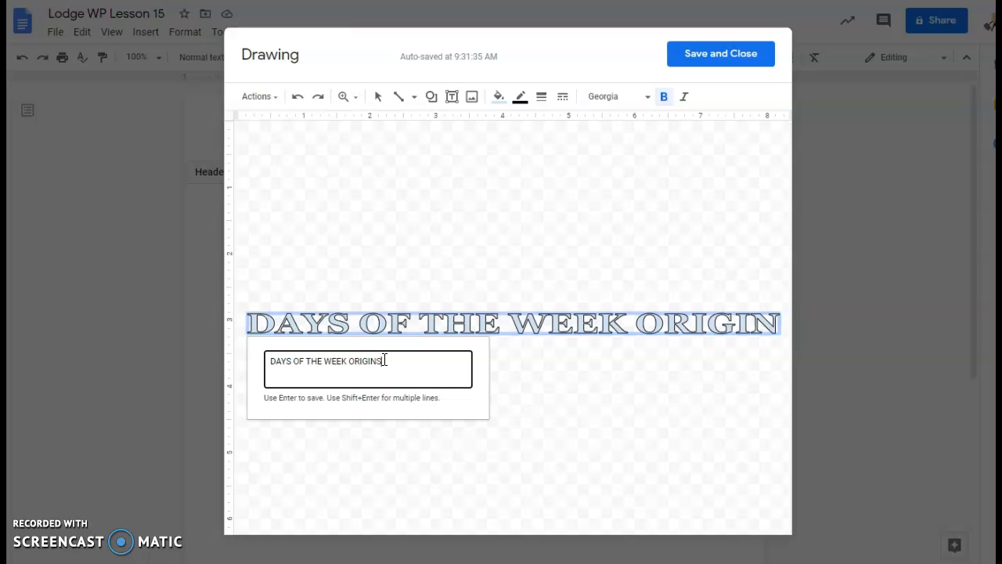
key("Return")
left_click_drag(401, 339, 394, 326)
left_click(415, 310)
Step: Fill the title word art with dark purple and save the drawing into the header
left_click(719, 62)
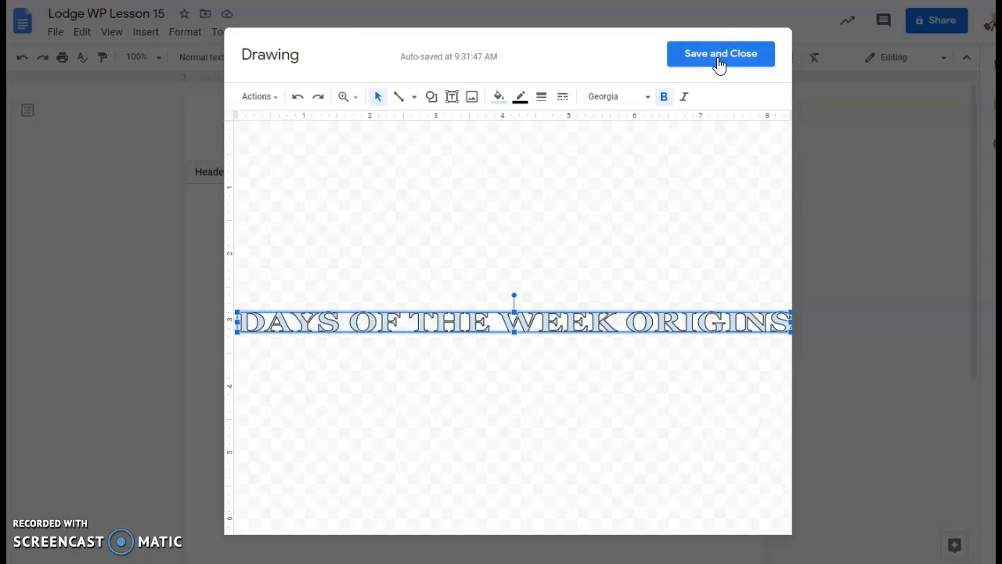
left_click(498, 96)
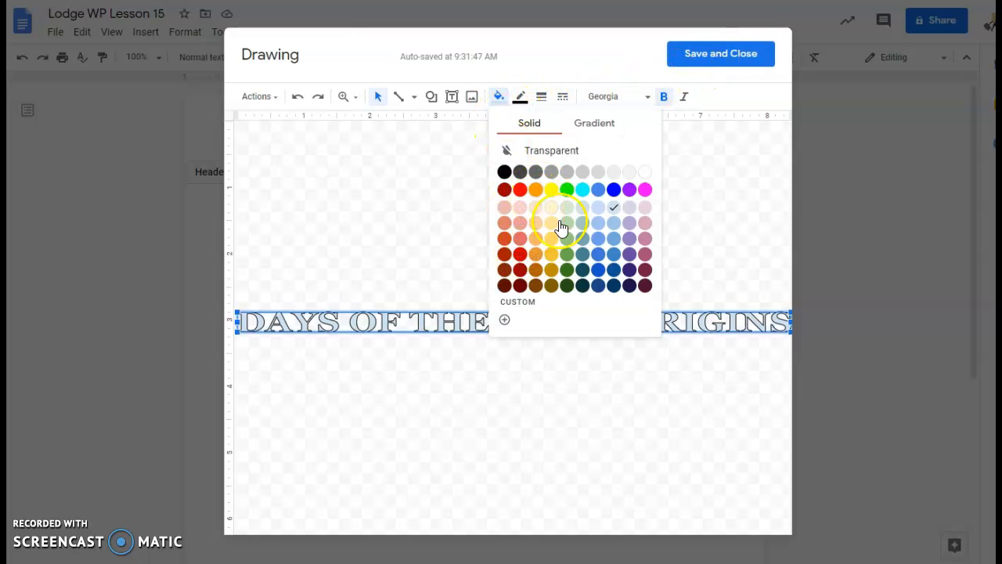
left_click(630, 270)
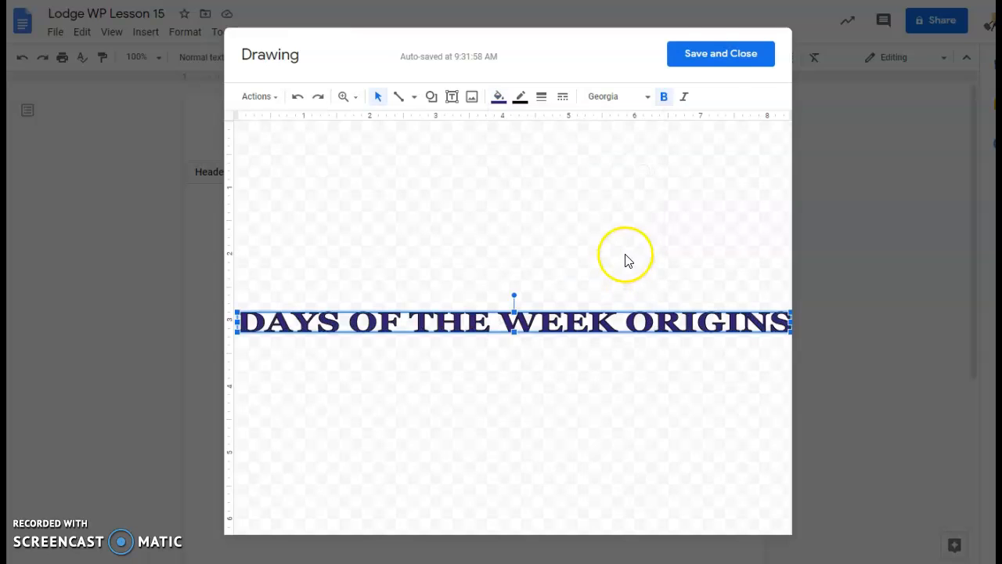
left_click(719, 64)
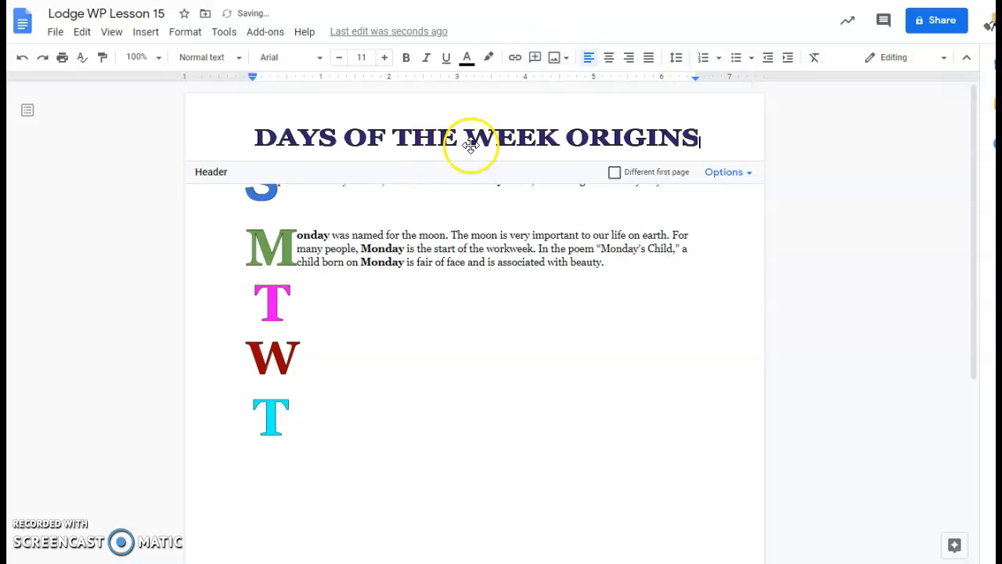
Step: Center the title word art in the header and return to the document body
left_click(610, 60)
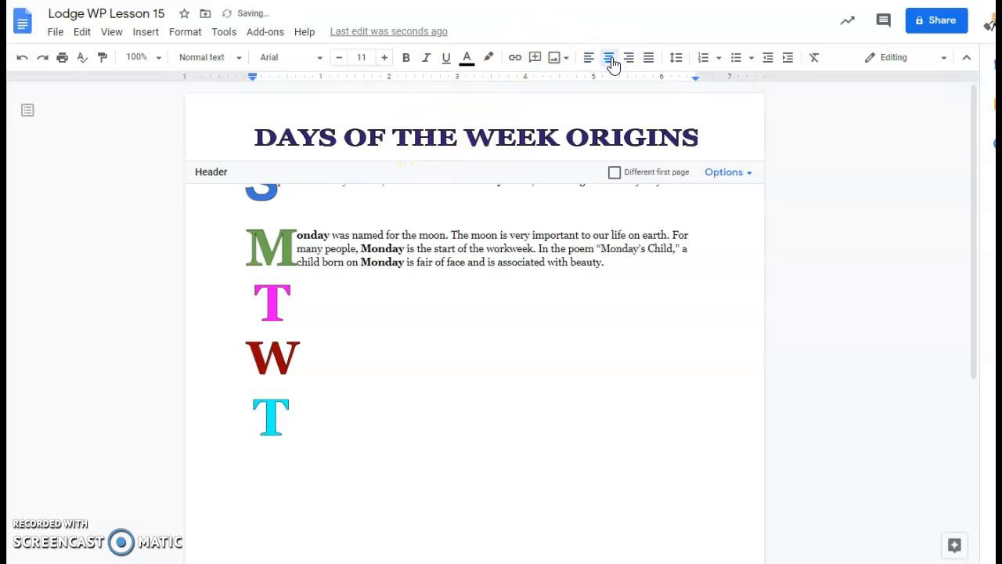
left_click(511, 127)
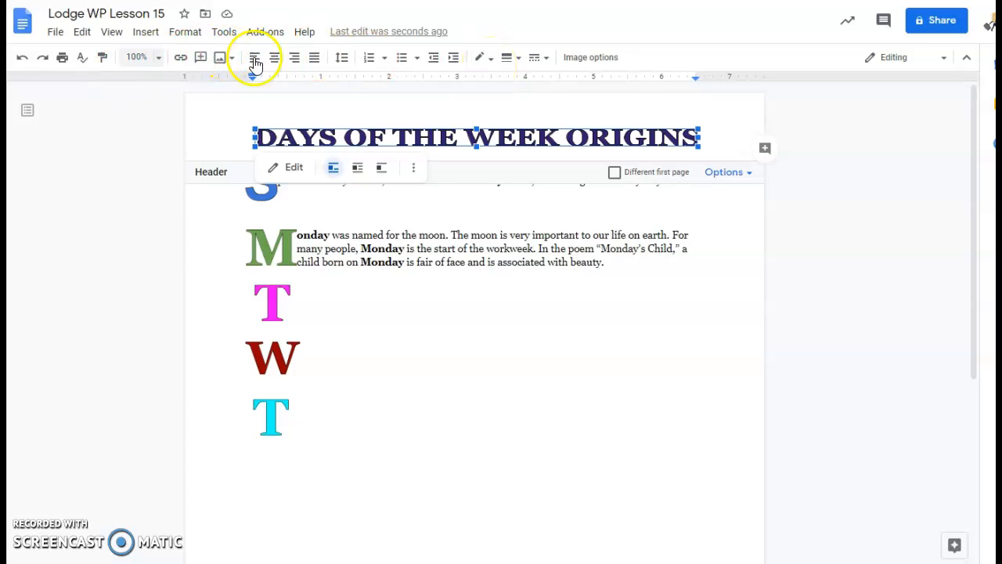
left_click(612, 207)
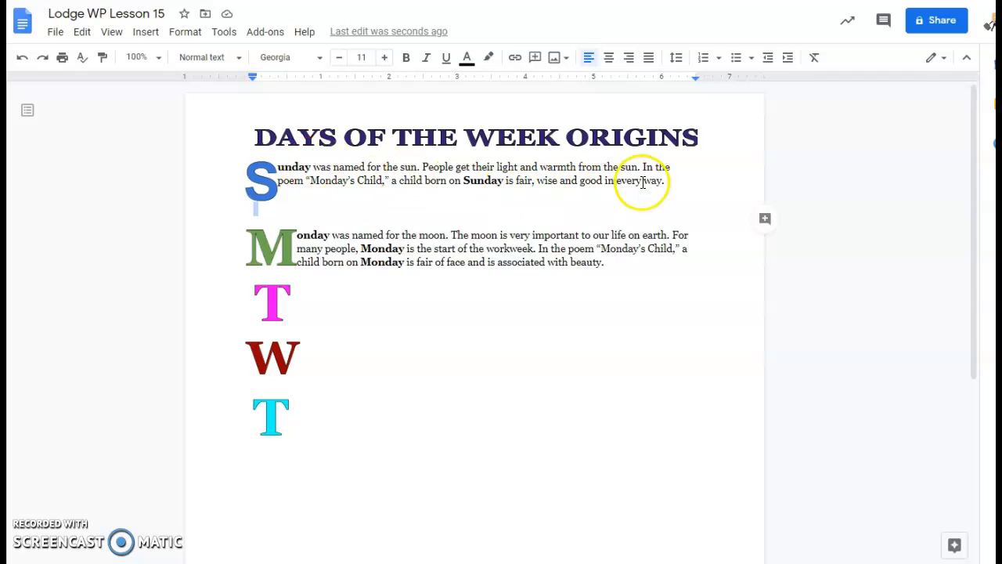
Step: Delete the magenta letter T below the Monday paragraph
left_click(326, 295)
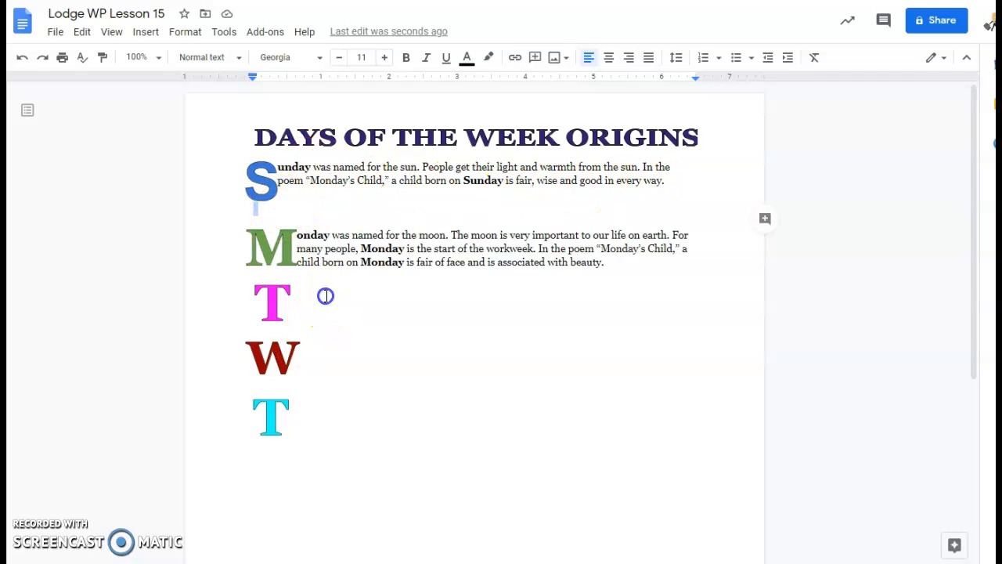
left_click(270, 302)
key("Delete")
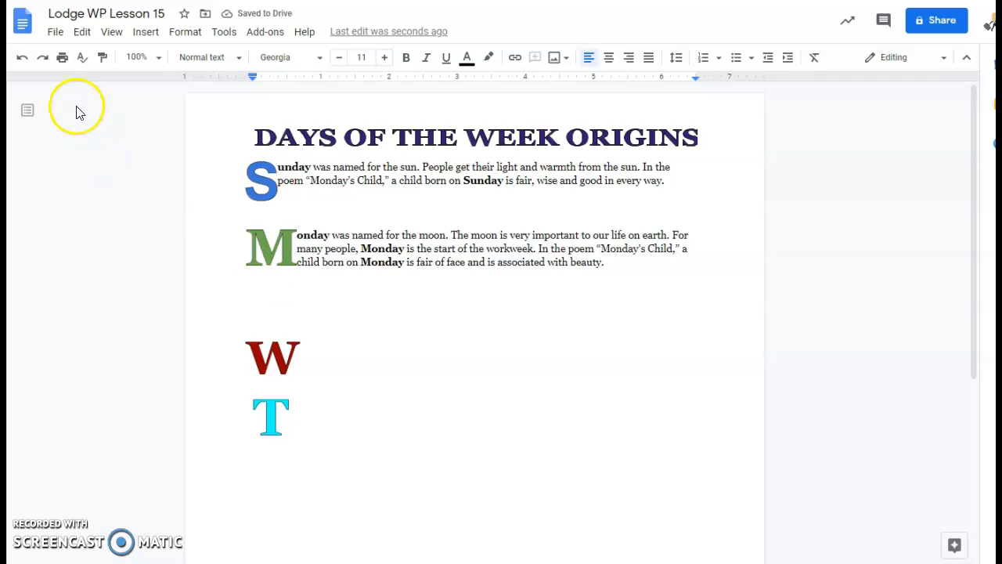
Step: Insert a new drawing below the Monday paragraph with the word art letter "T"
left_click(203, 59)
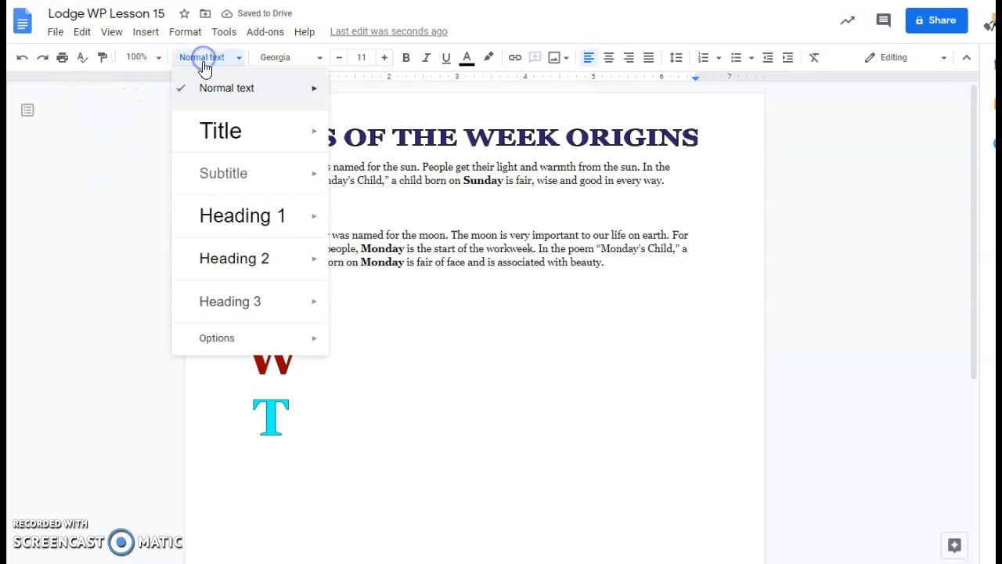
left_click(140, 35)
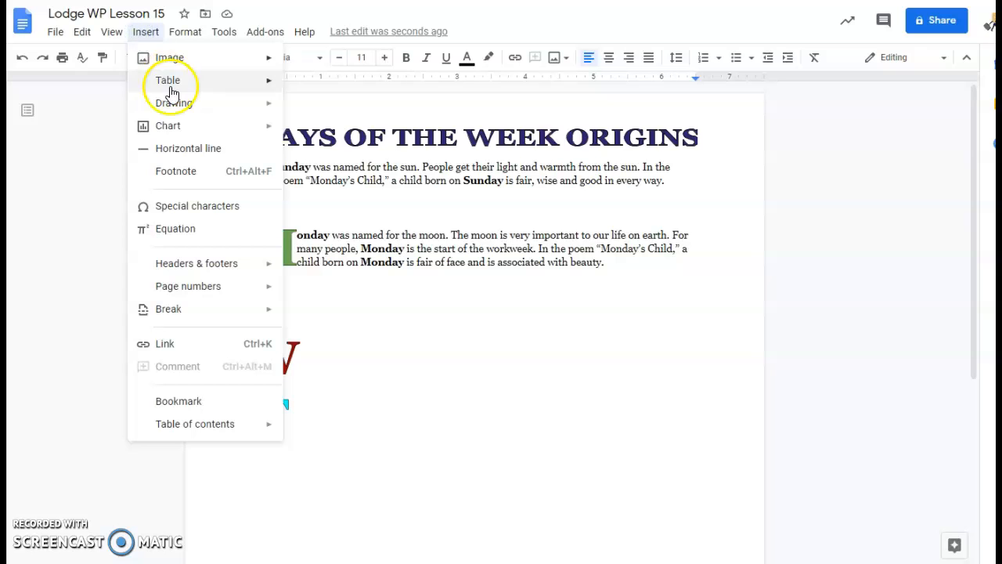
mouse_move(190, 106)
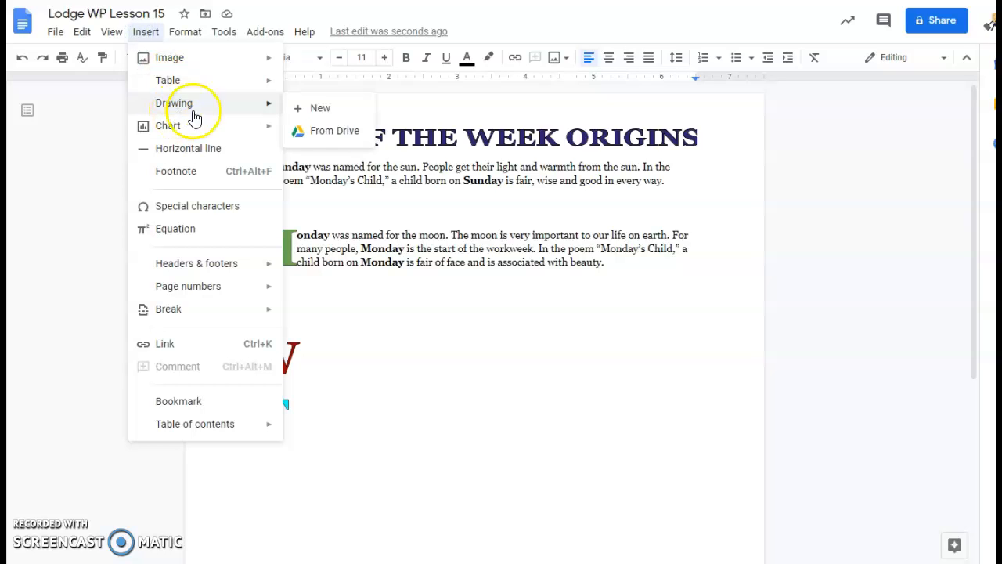
left_click(321, 116)
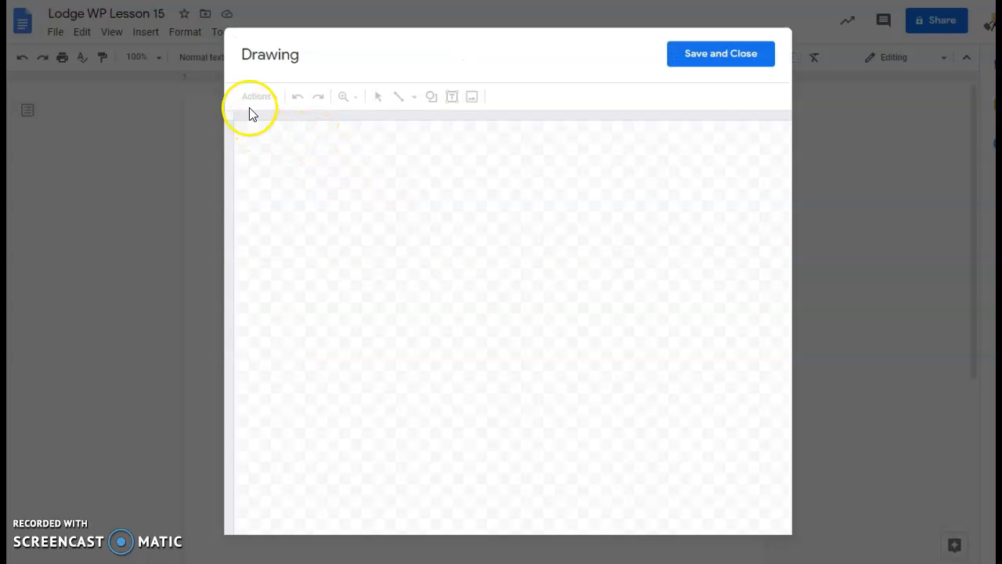
left_click(251, 96)
left_click(280, 197)
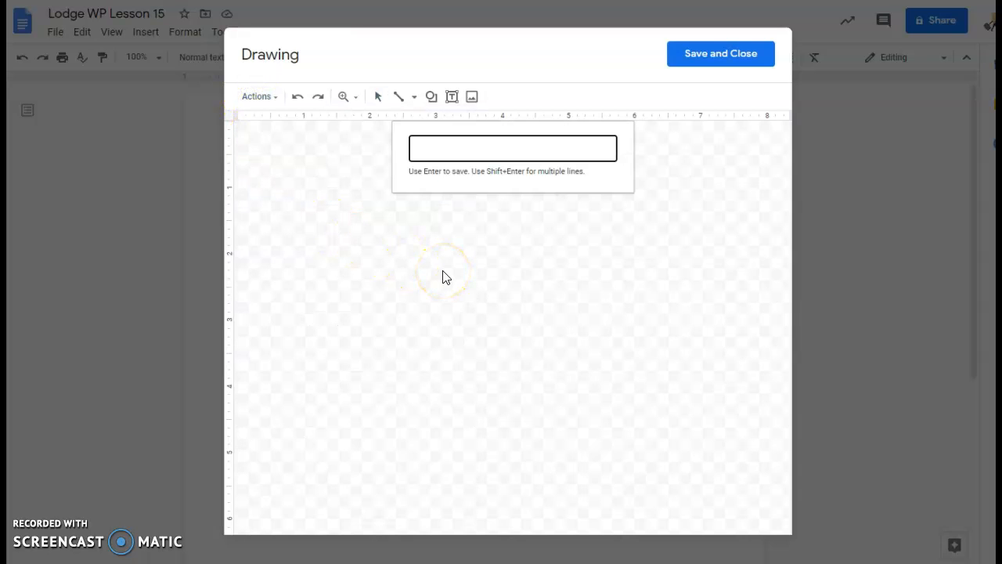
type("t")
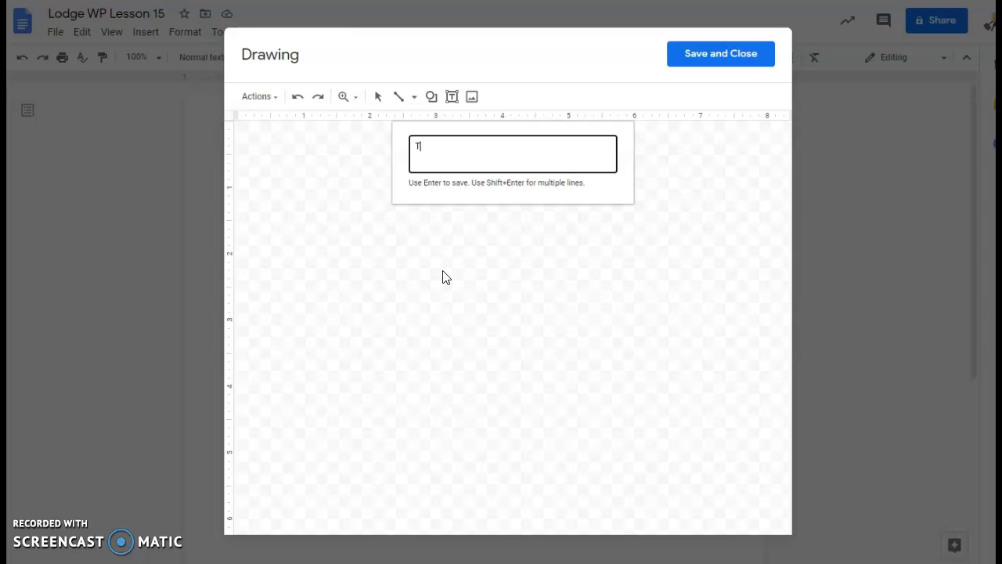
key("Return")
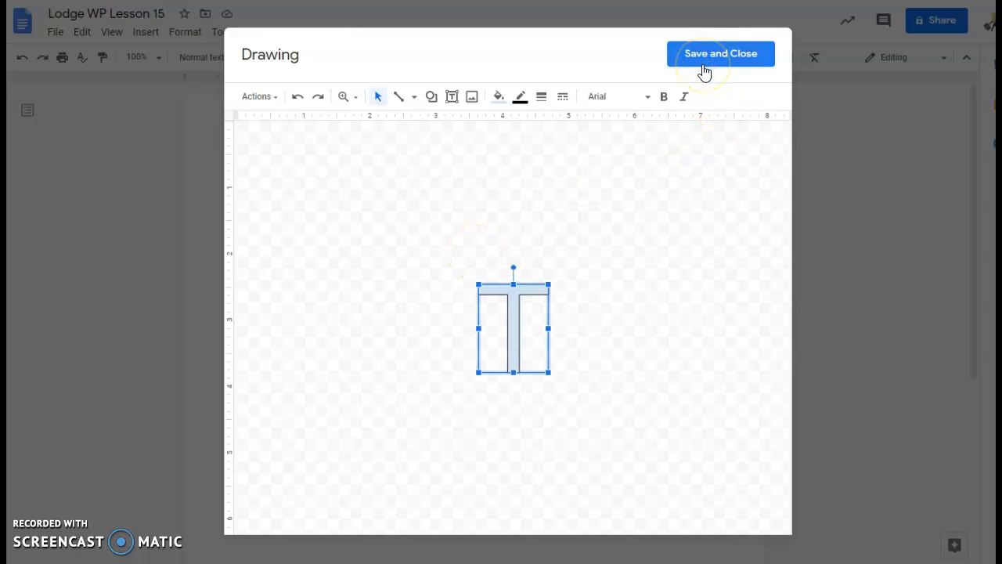
Step: Format the T word art in bold Georgia with a magenta fill and save it into the document
left_click(664, 96)
left_click(650, 98)
left_click(626, 181)
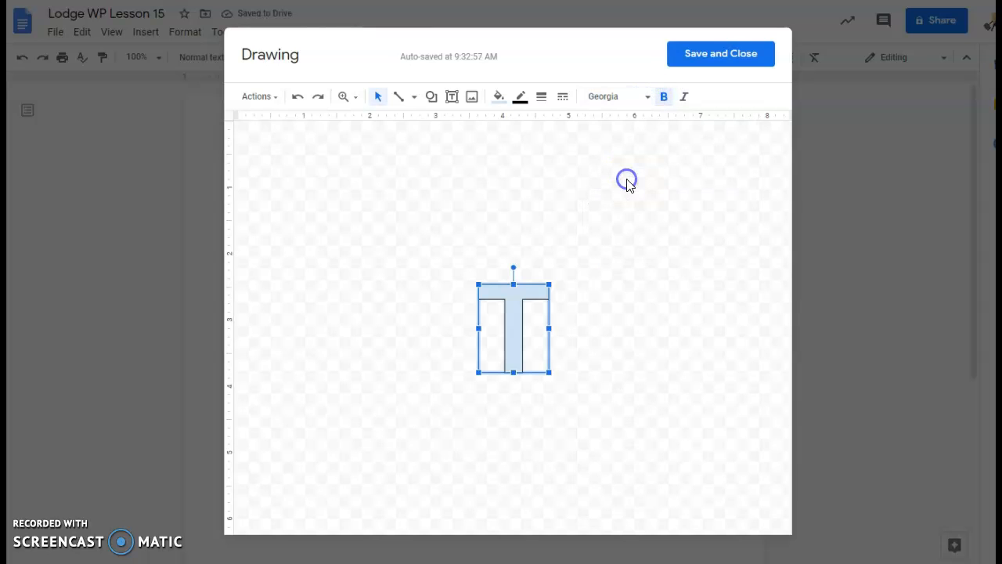
left_click(498, 95)
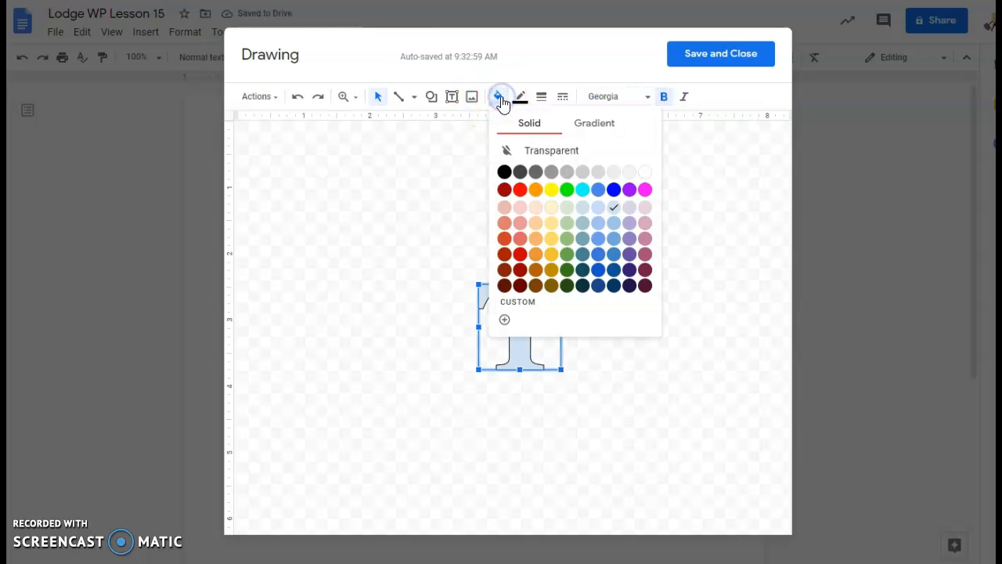
left_click(644, 191)
left_click(726, 60)
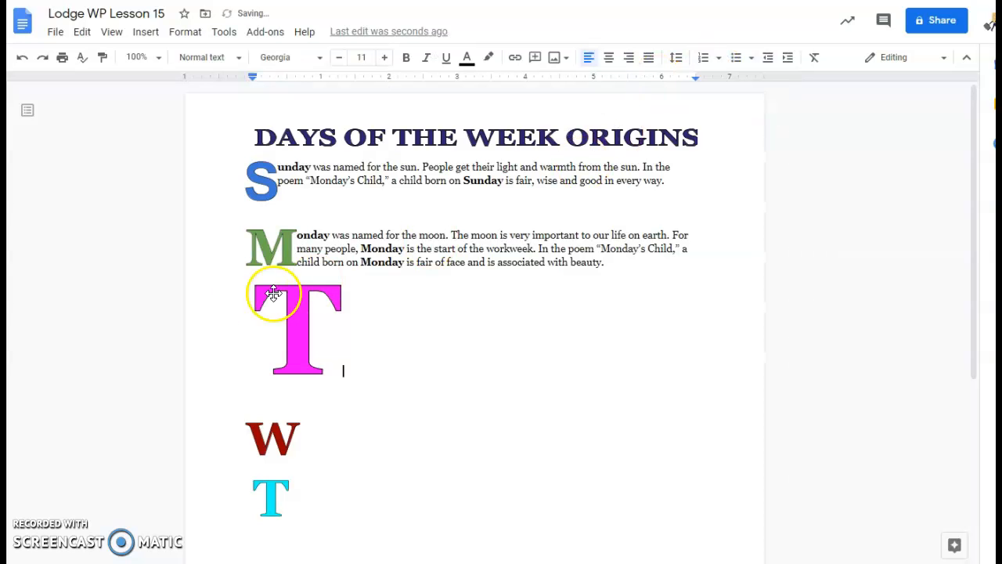
Step: Shrink the magenta T in the document to about the size of the other initial letters
left_click(297, 293)
left_click_drag(341, 285, 281, 312)
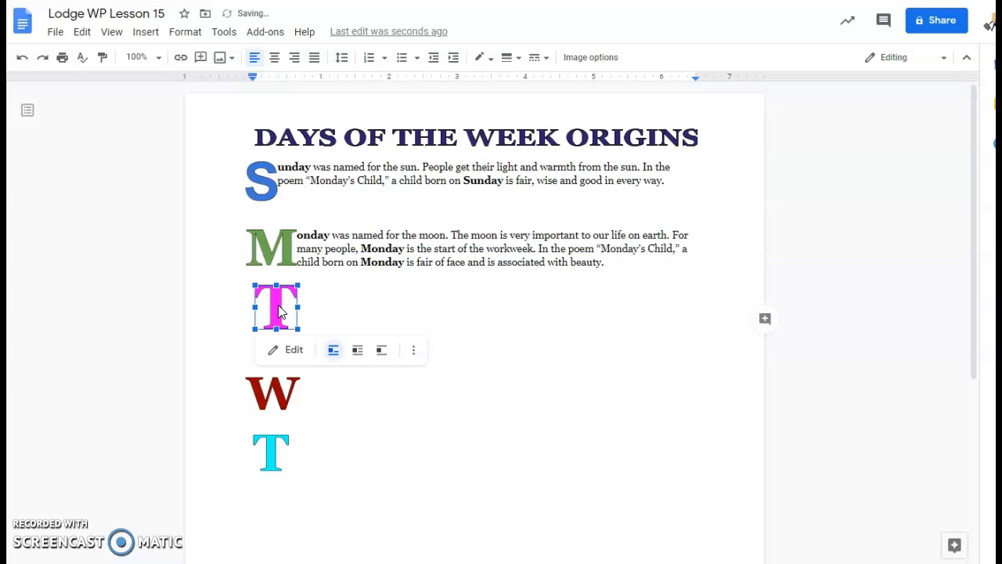
left_click_drag(298, 287, 294, 292)
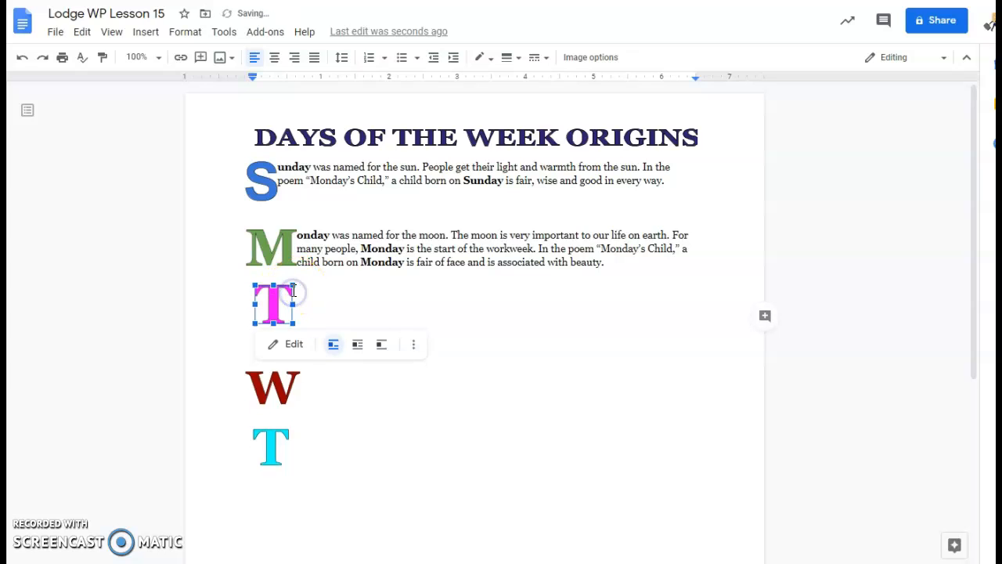
left_click(357, 346)
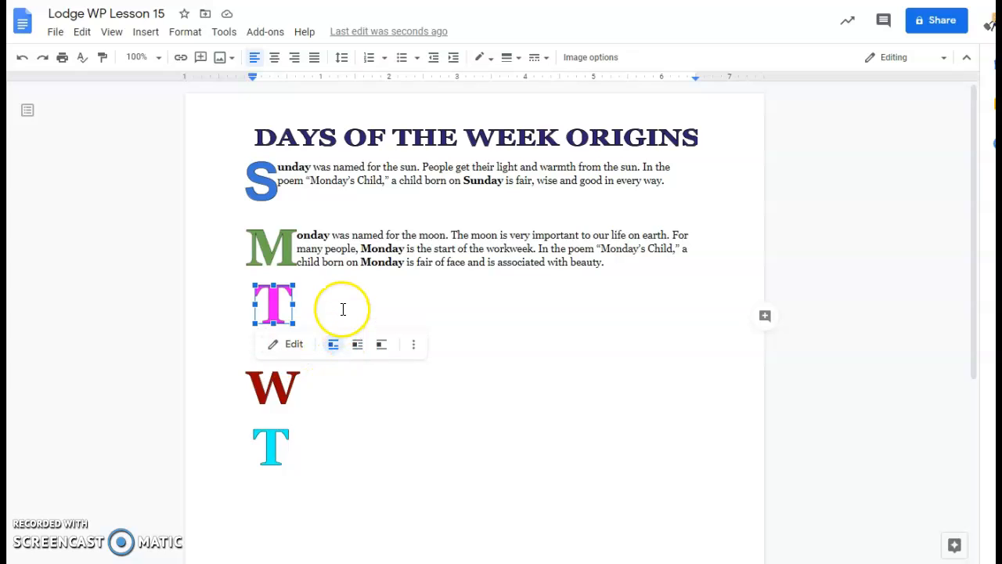
Step: Write the Tuesday paragraph beside the magenta T: named after Norse Tiw, known for Justice; in "Monday's Child," a Tuesday child is graceful with good manners
left_click(340, 320)
left_click(306, 298)
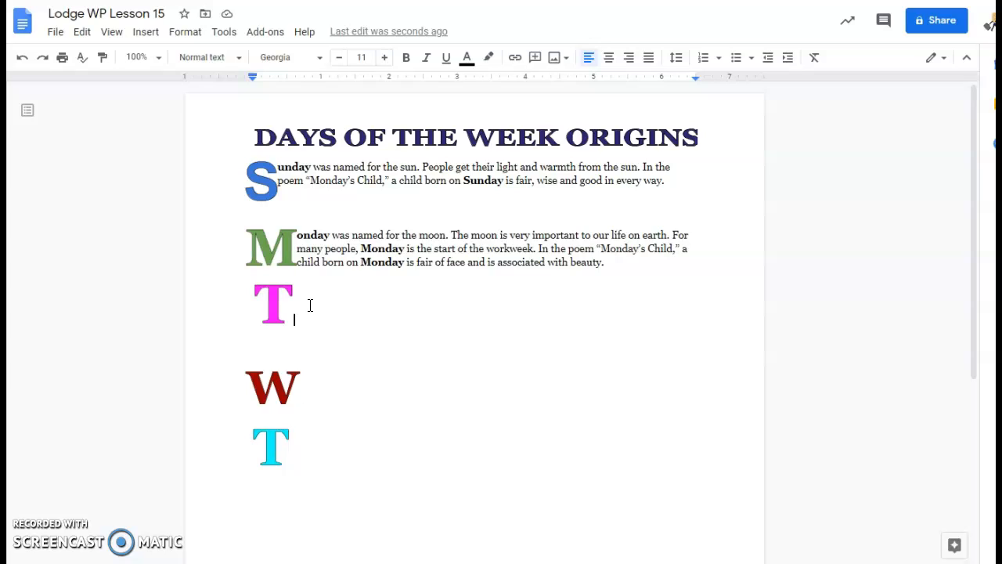
type("u")
type("esday was named after the ")
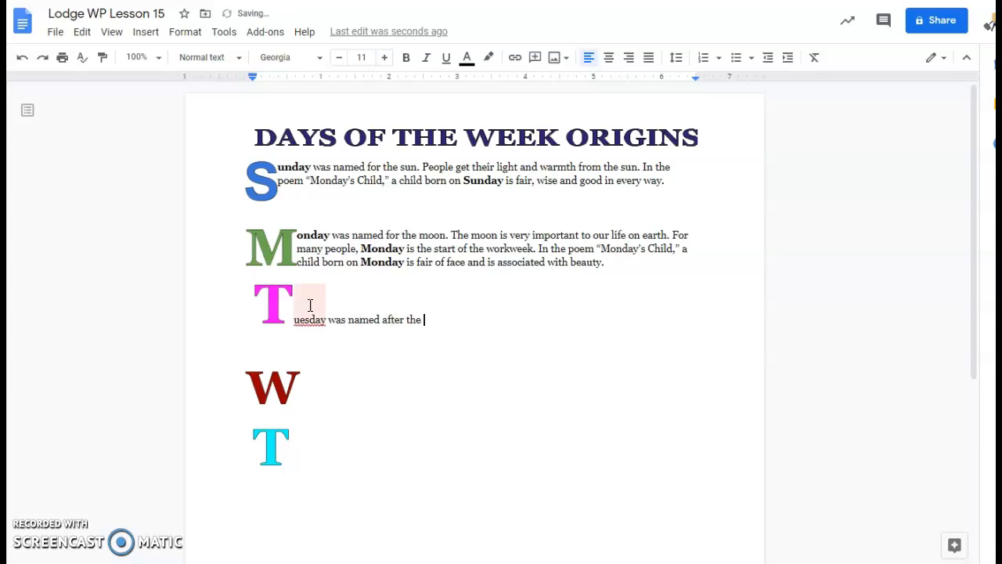
type("Norse go,Tiw.")
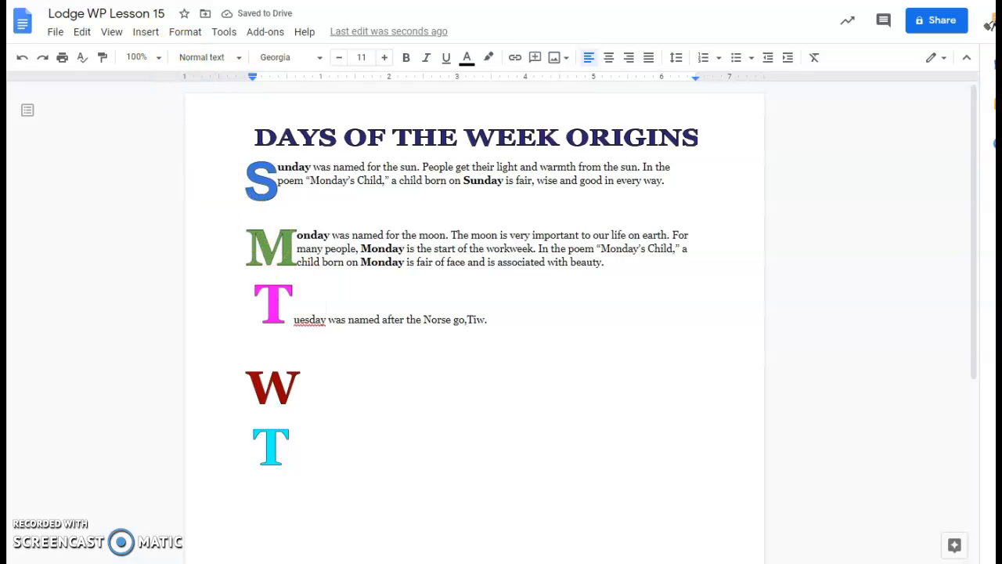
type("This god was known for his sense of Justice. In the poem \"Monday’s Child,\" a child born on Tuesday is thought  to be graceful and with good manners.")
Step: Wrap the Tuesday paragraph around the magenta T with a 0" margin
left_click(273, 249)
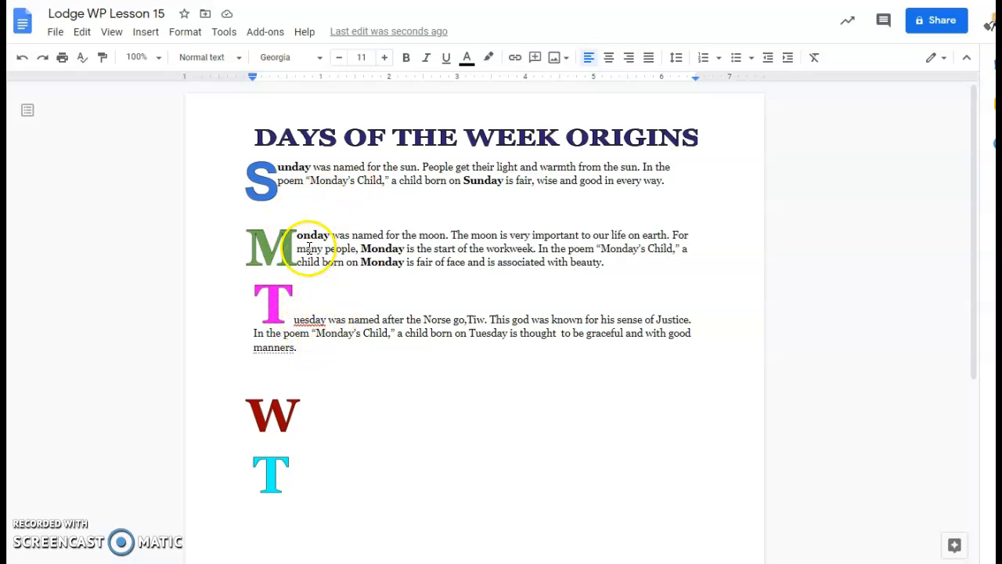
left_click(269, 296)
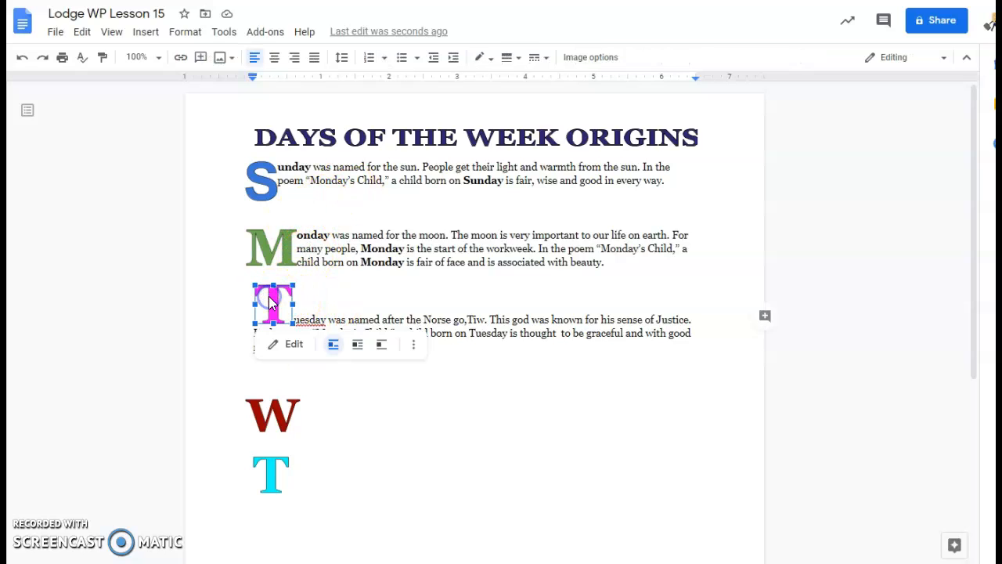
left_click(358, 352)
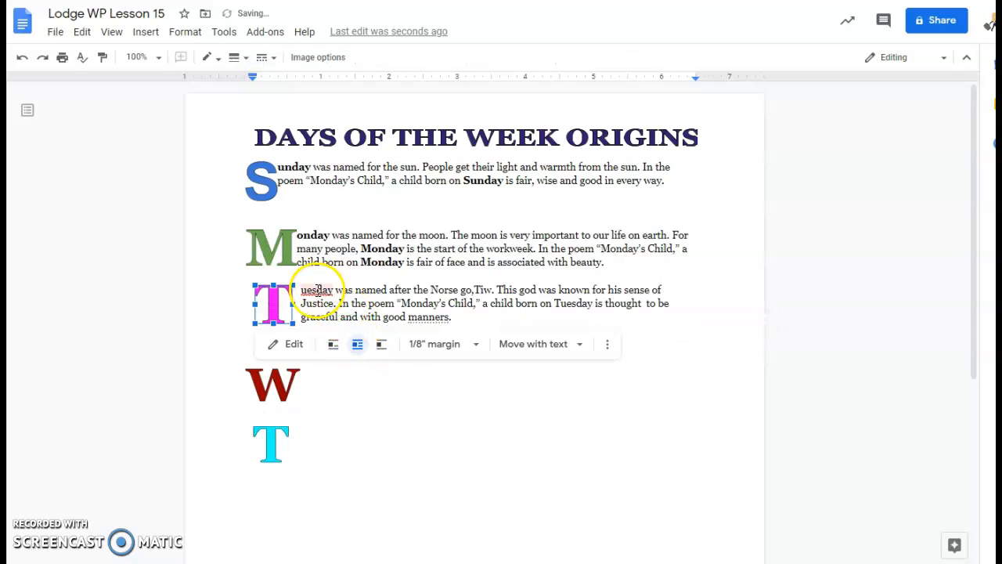
left_click(475, 347)
left_click(441, 139)
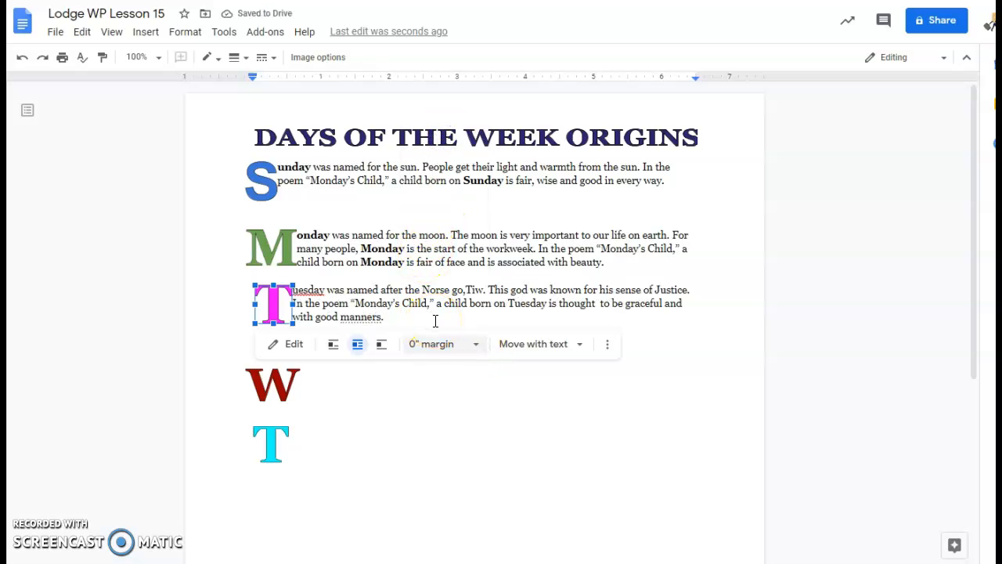
Step: Try a 3/8" text wrap margin on the magenta T and set it back to 0"
left_click(431, 346)
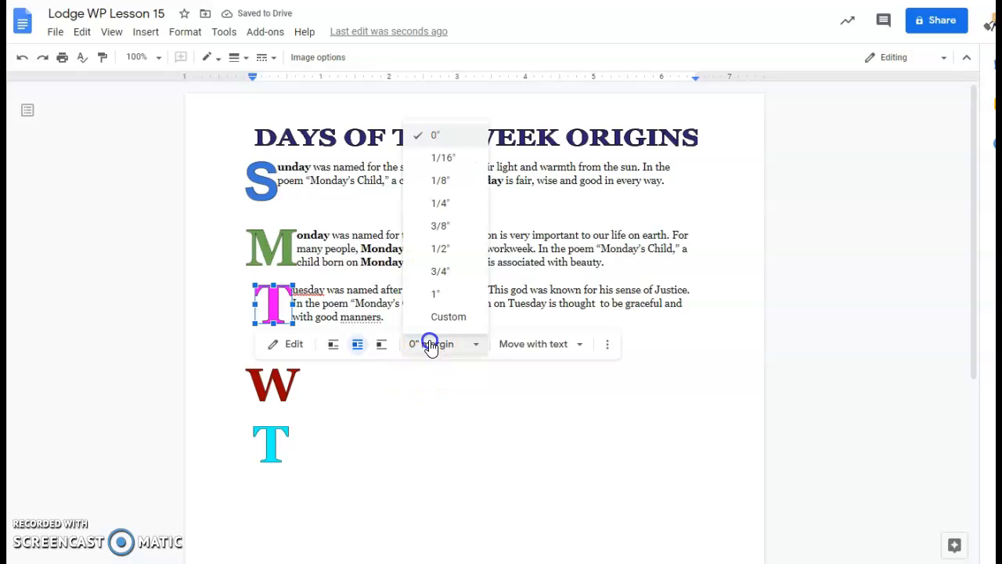
left_click(460, 223)
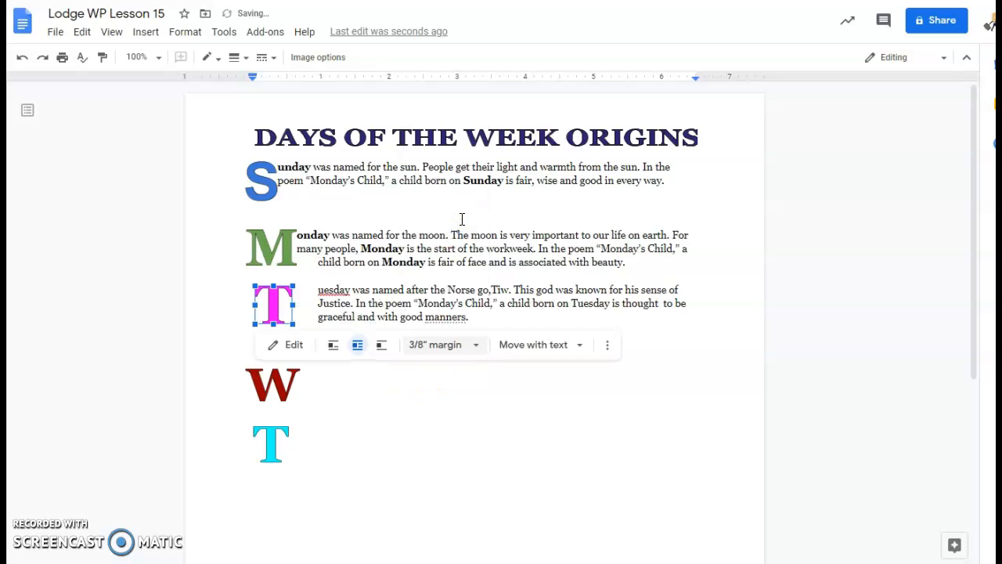
left_click(460, 347)
left_click(439, 140)
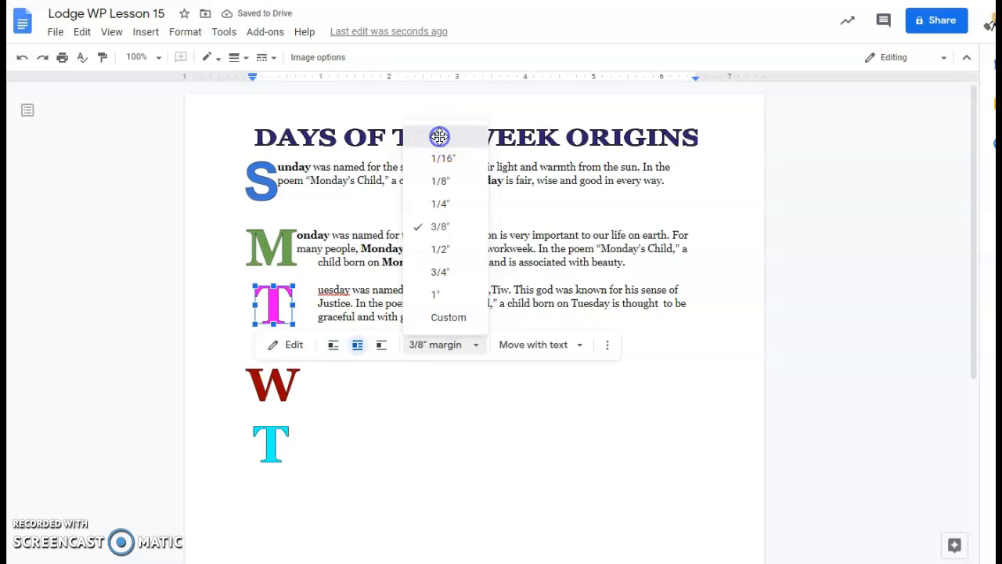
left_click(457, 392)
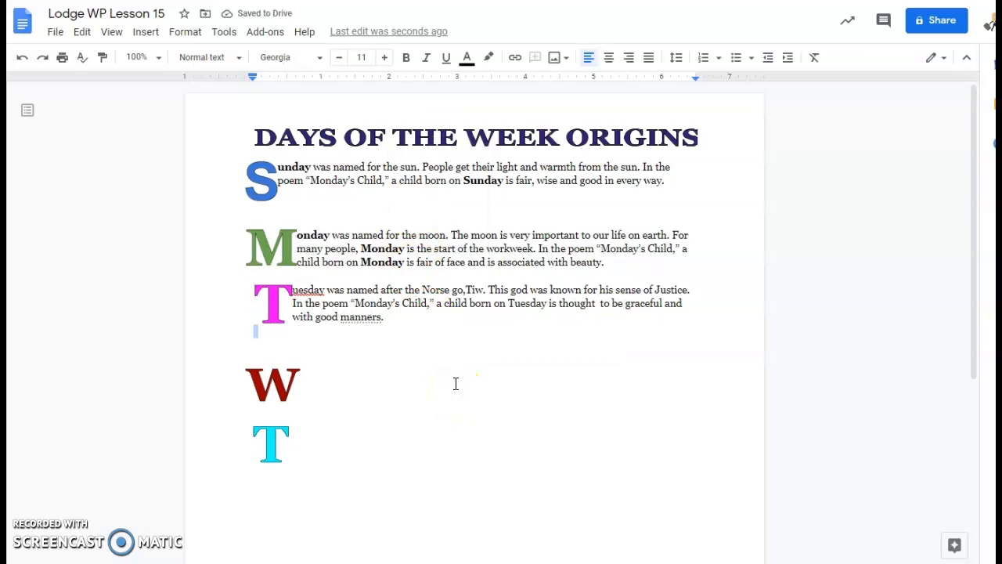
Step: Set the text wrap margin of the magenta T to 1/16"
left_click(382, 328)
left_click(286, 290)
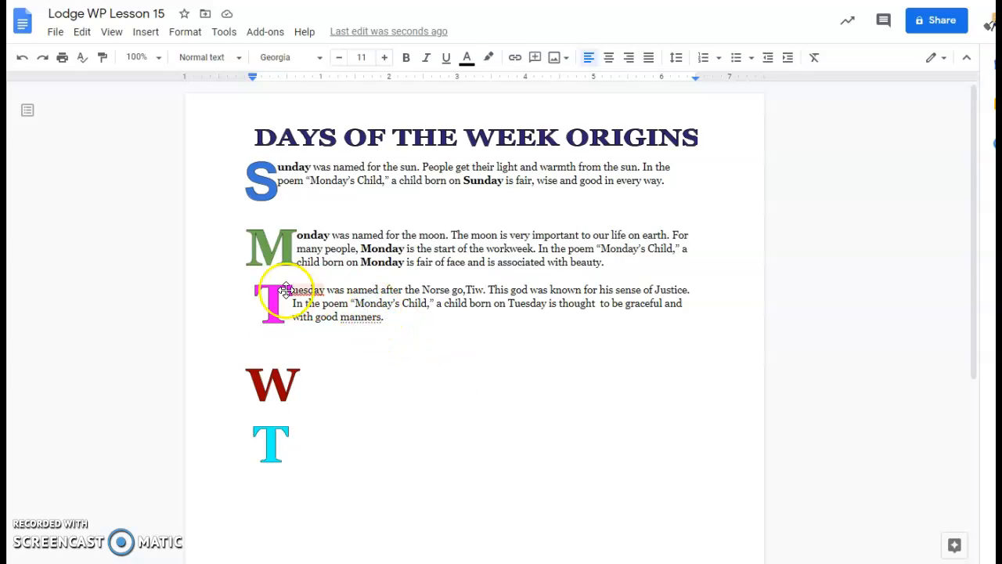
left_click(415, 345)
left_click(441, 157)
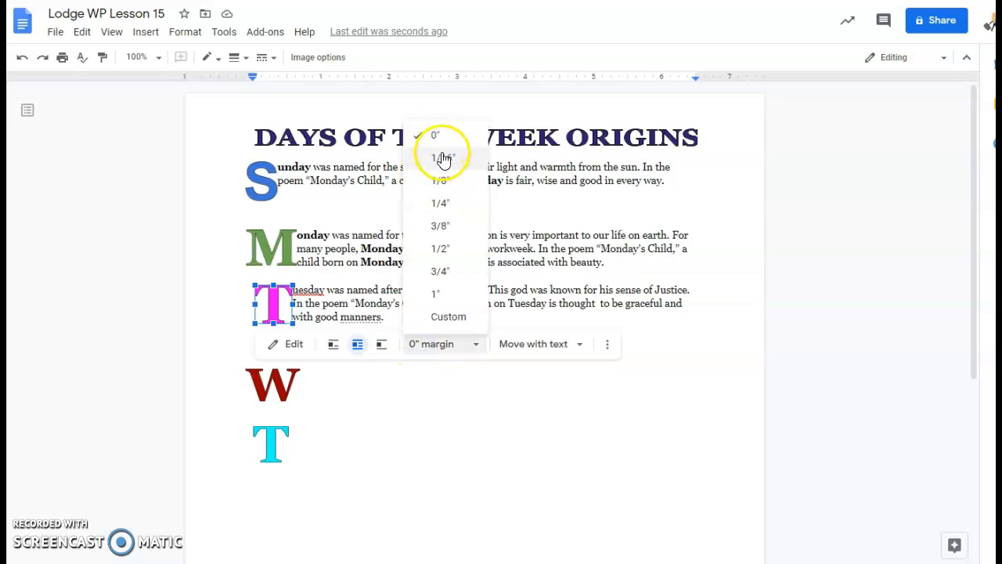
left_click(423, 401)
left_click(420, 378)
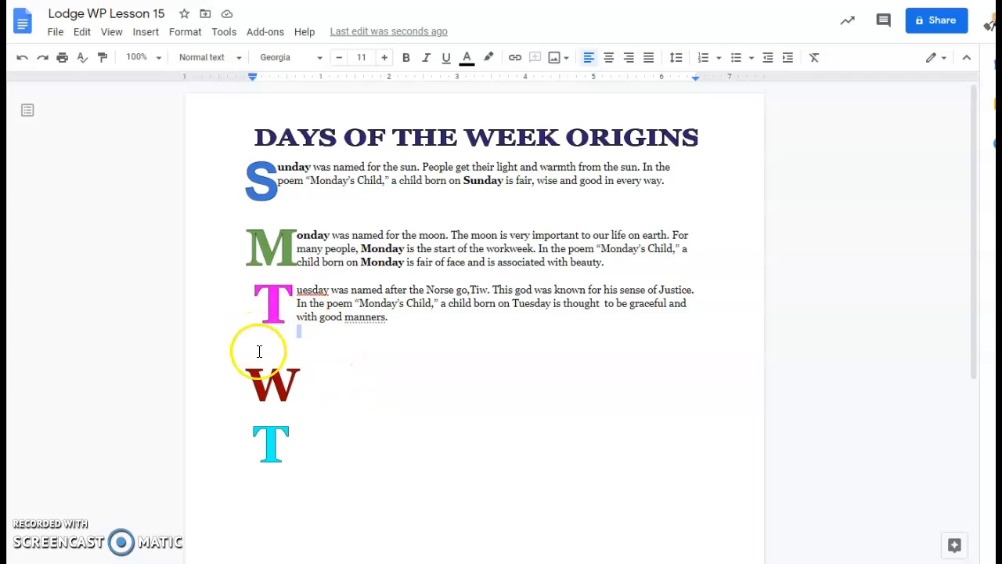
Step: Nudge the magenta T slightly left and down to line it up with the Tuesday paragraph and the M above
left_click(269, 298)
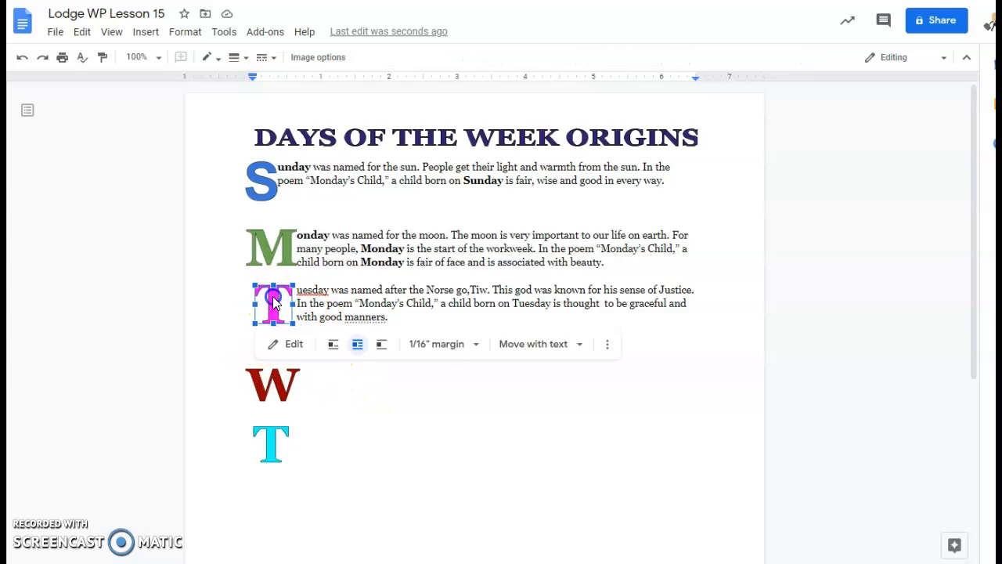
left_click_drag(271, 300, 268, 300)
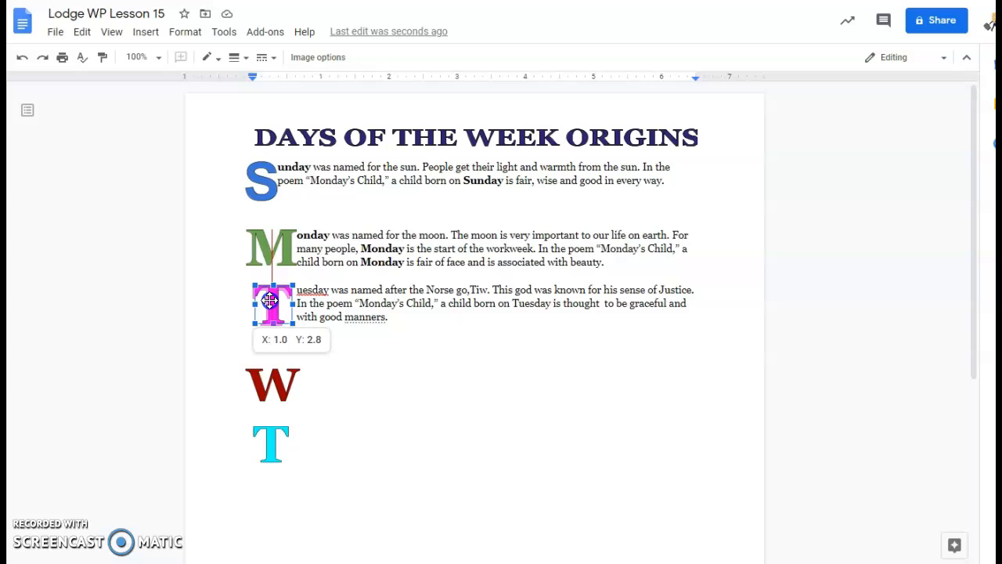
left_click_drag(270, 300, 268, 302)
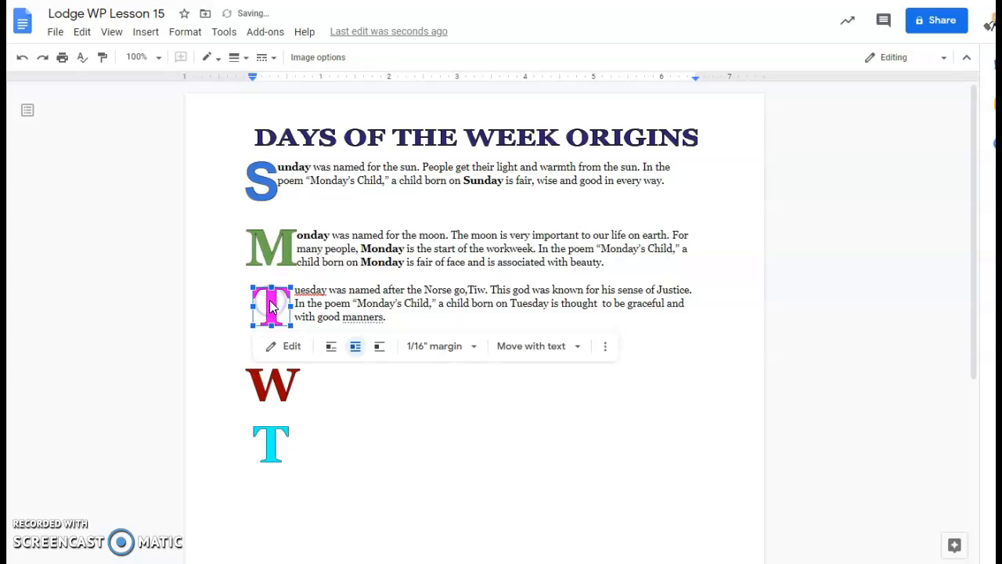
Step: Move the red W and the cyan T up, closer beneath the Tuesday paragraph
left_click(278, 385)
left_click_drag(278, 385, 285, 358)
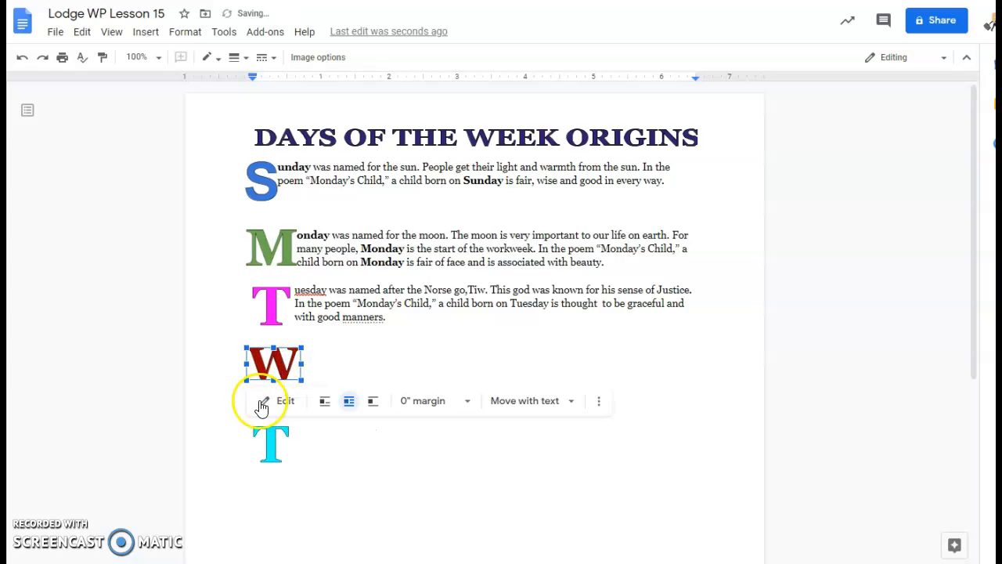
left_click(273, 443)
left_click_drag(273, 443, 275, 417)
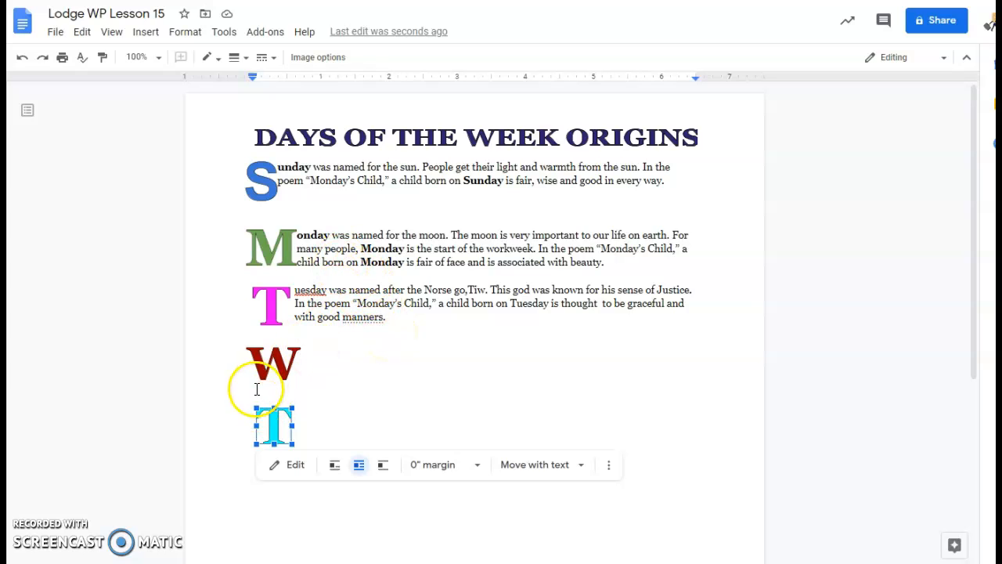
left_click(280, 472)
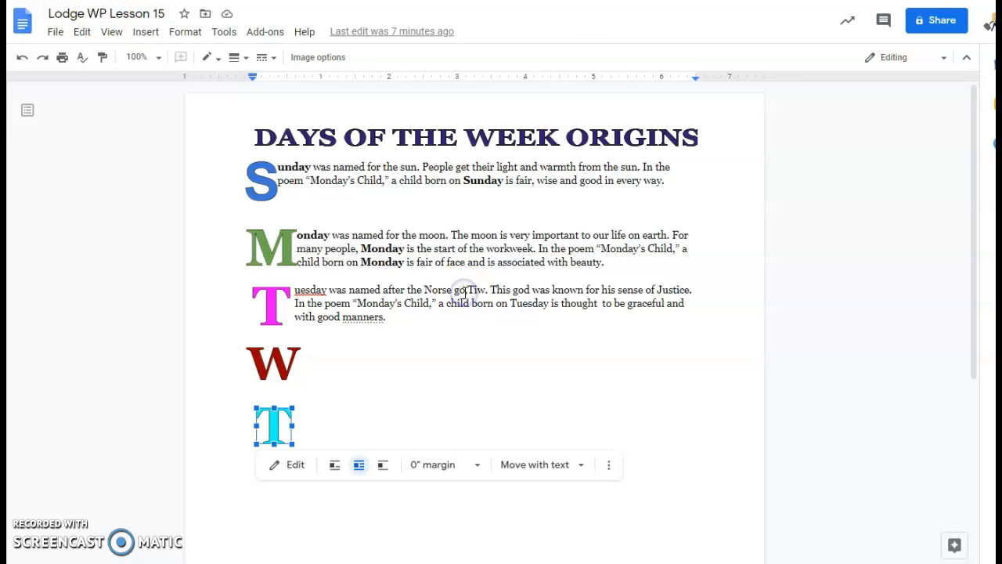
Step: Correct "go" to "god," before "Tiw" in the Tuesday paragraph
left_click(465, 292)
type("d,")
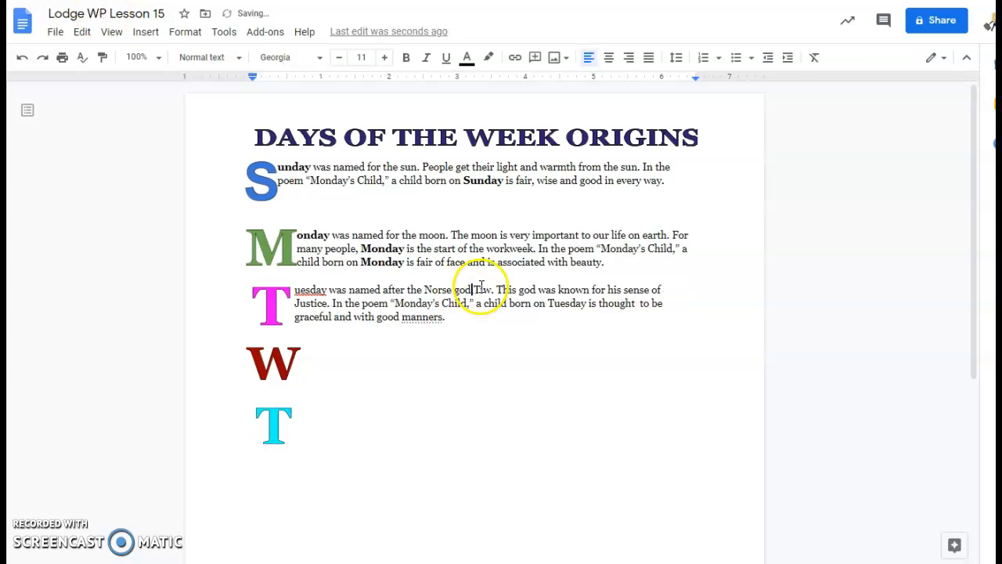